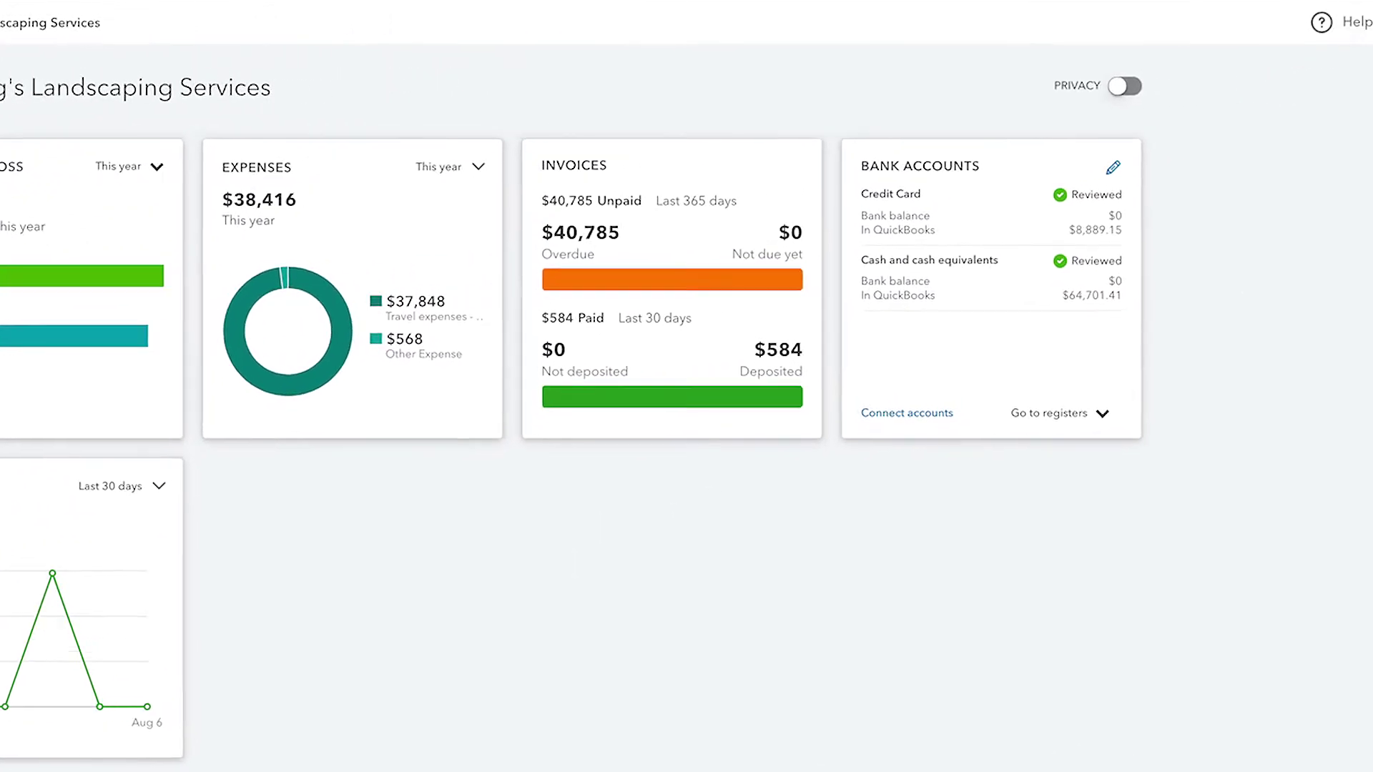
Reconcile Cash and cash equivalents with ending balance 64117.31 and ending date 06/30/2020.
click(1284, 25)
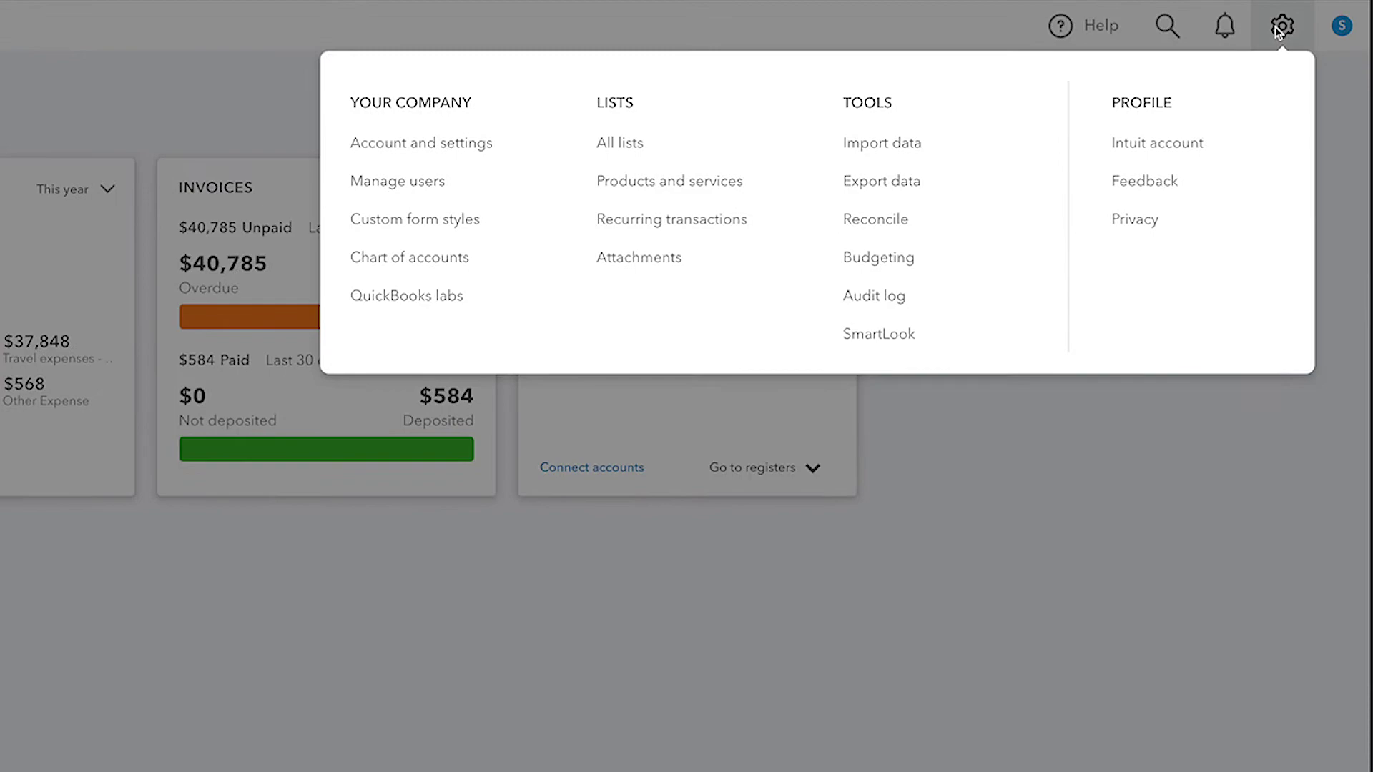
click(894, 219)
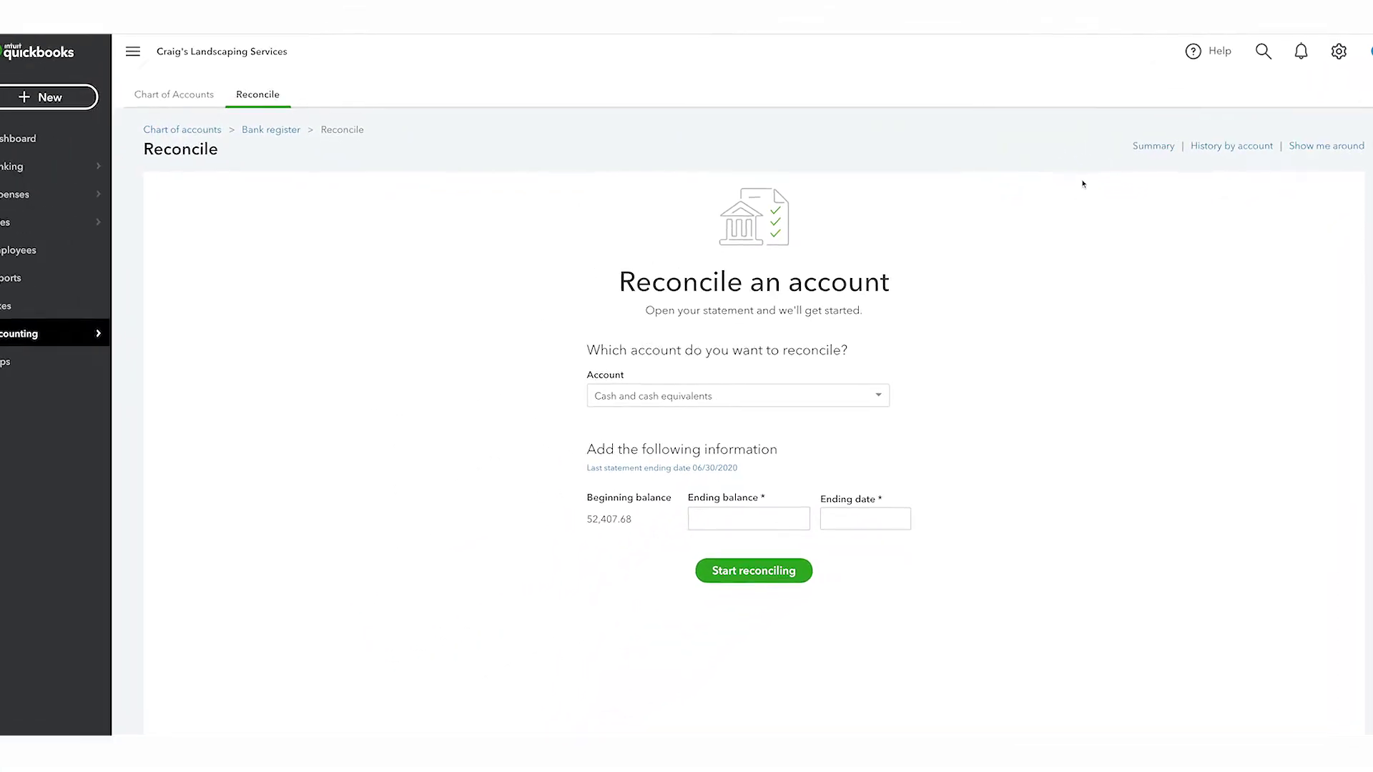
click(876, 395)
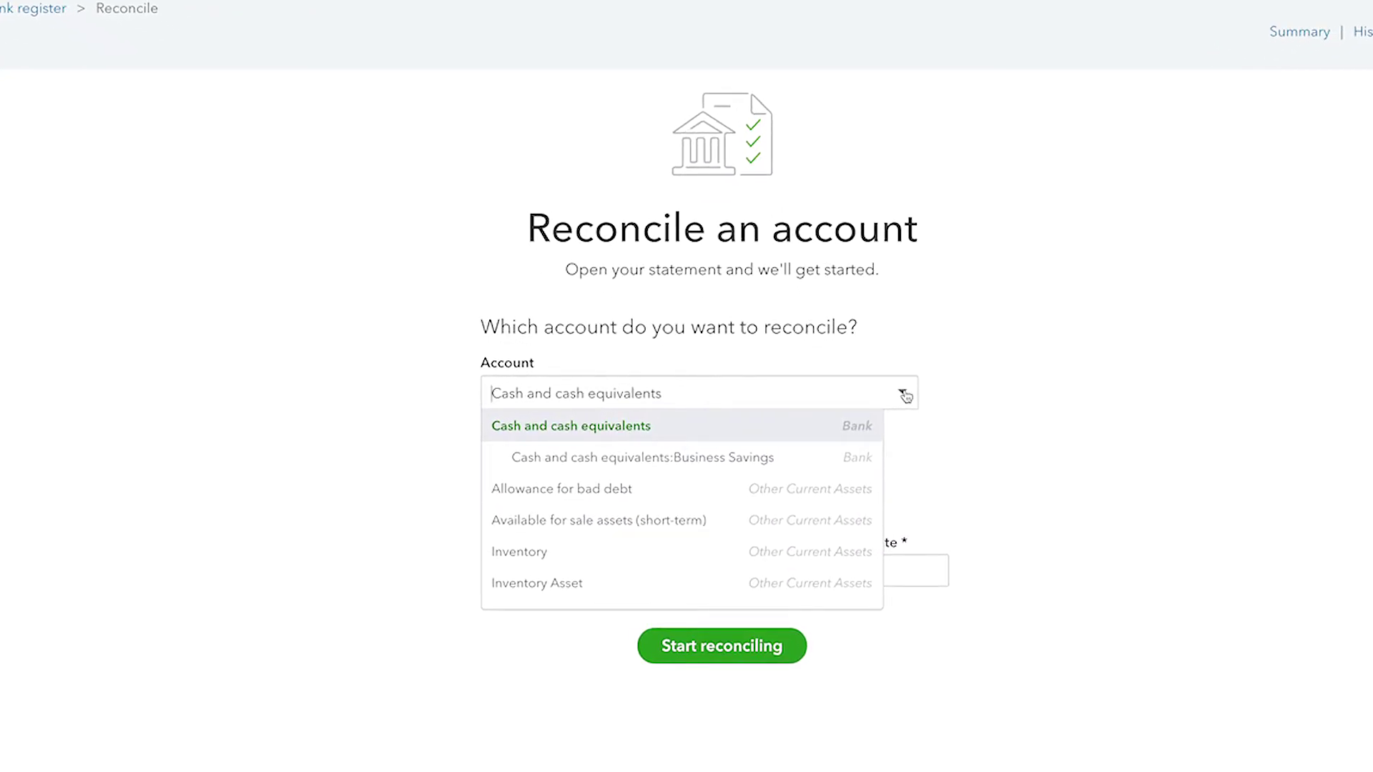
click(904, 395)
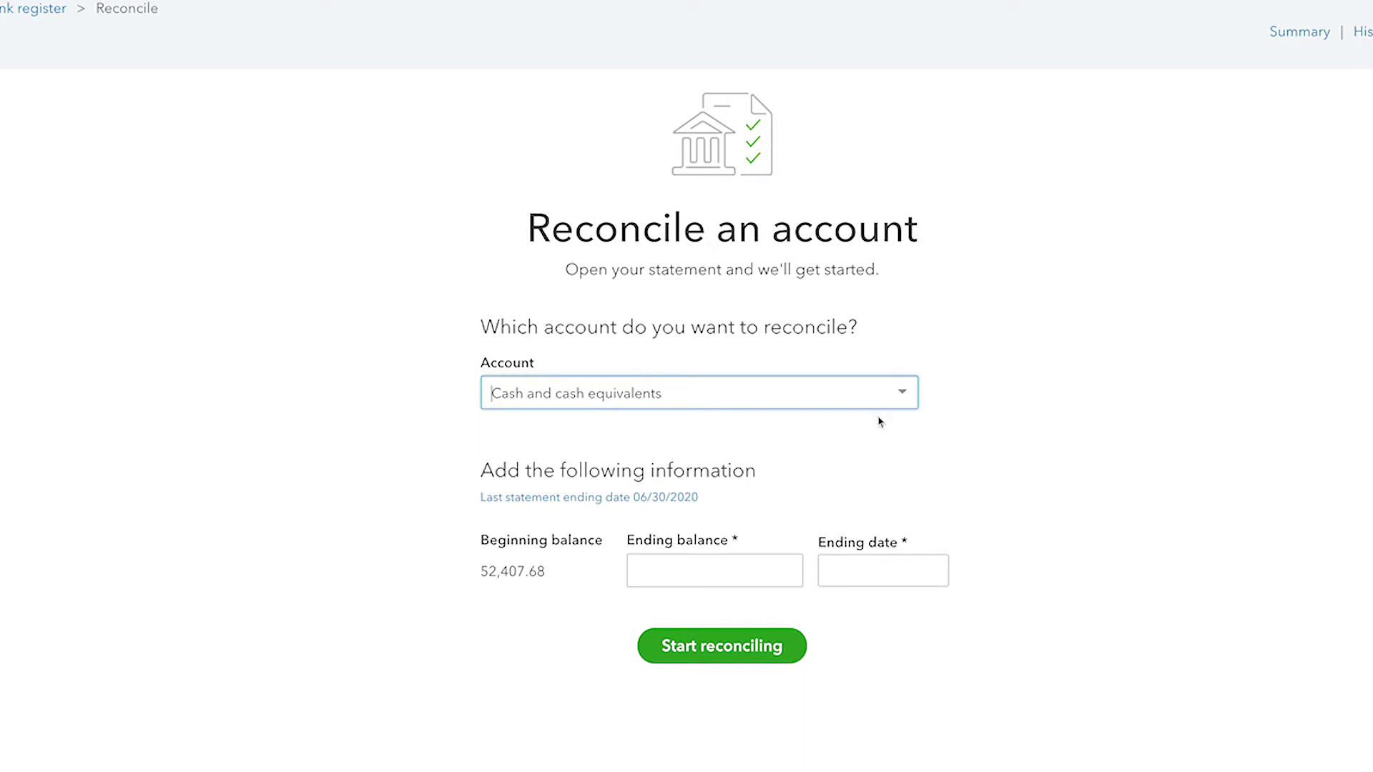
click(710, 571)
text(6411)
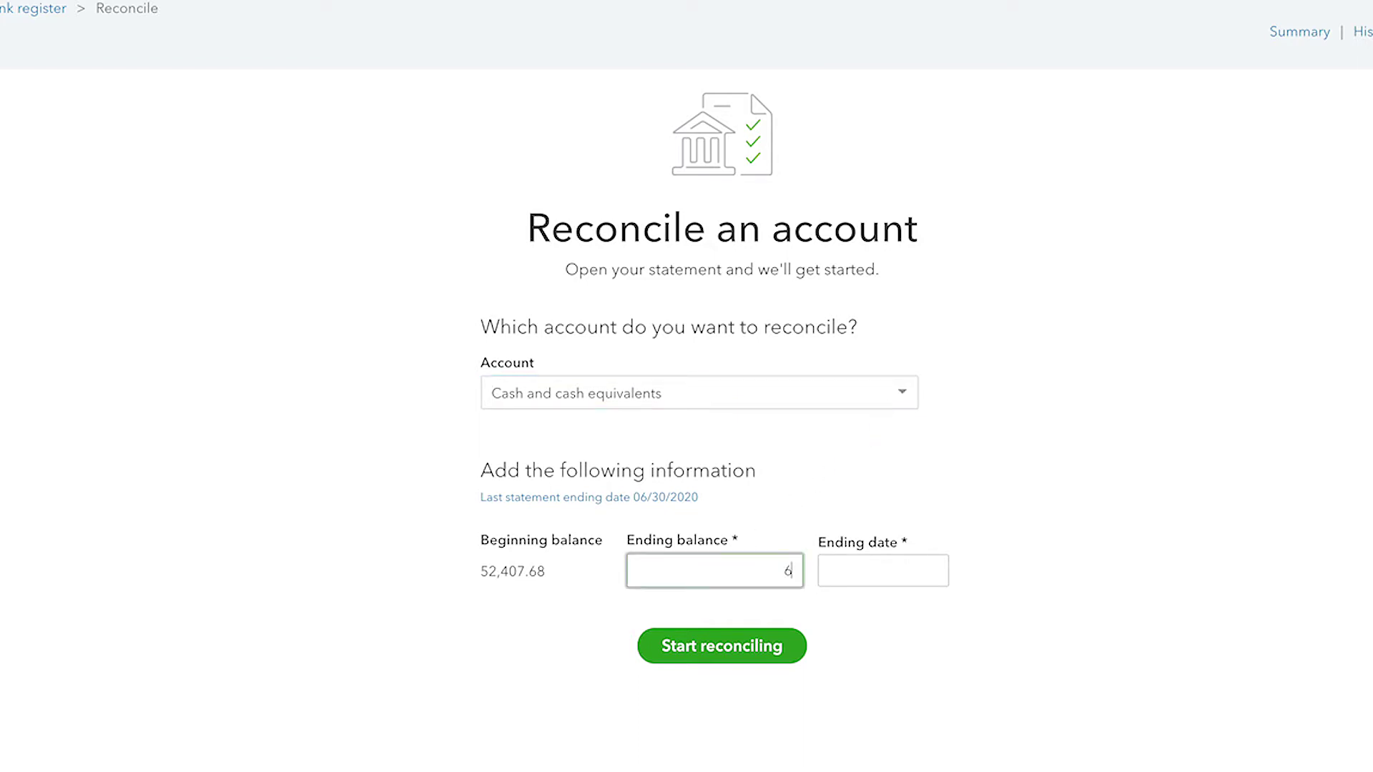
text(7.31)
click(933, 572)
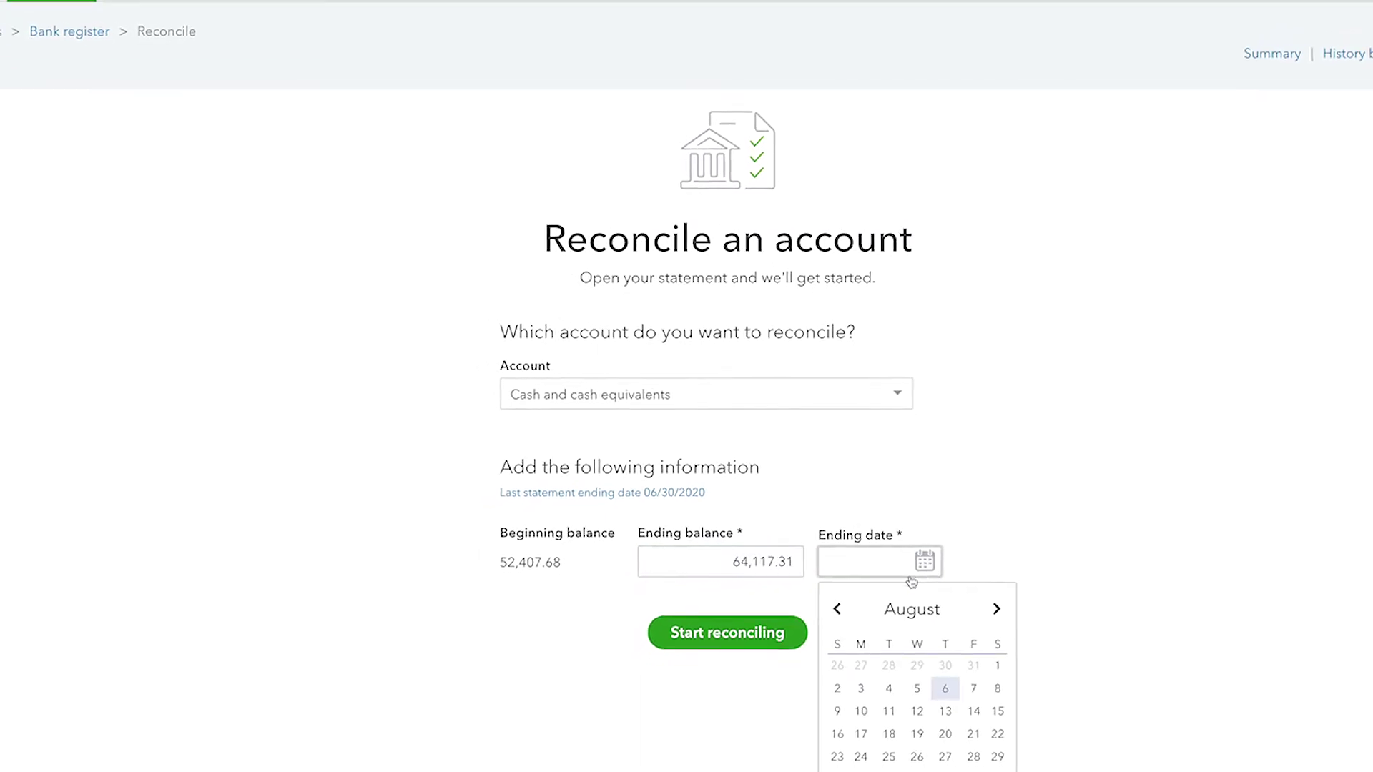
click(837, 618)
click(834, 586)
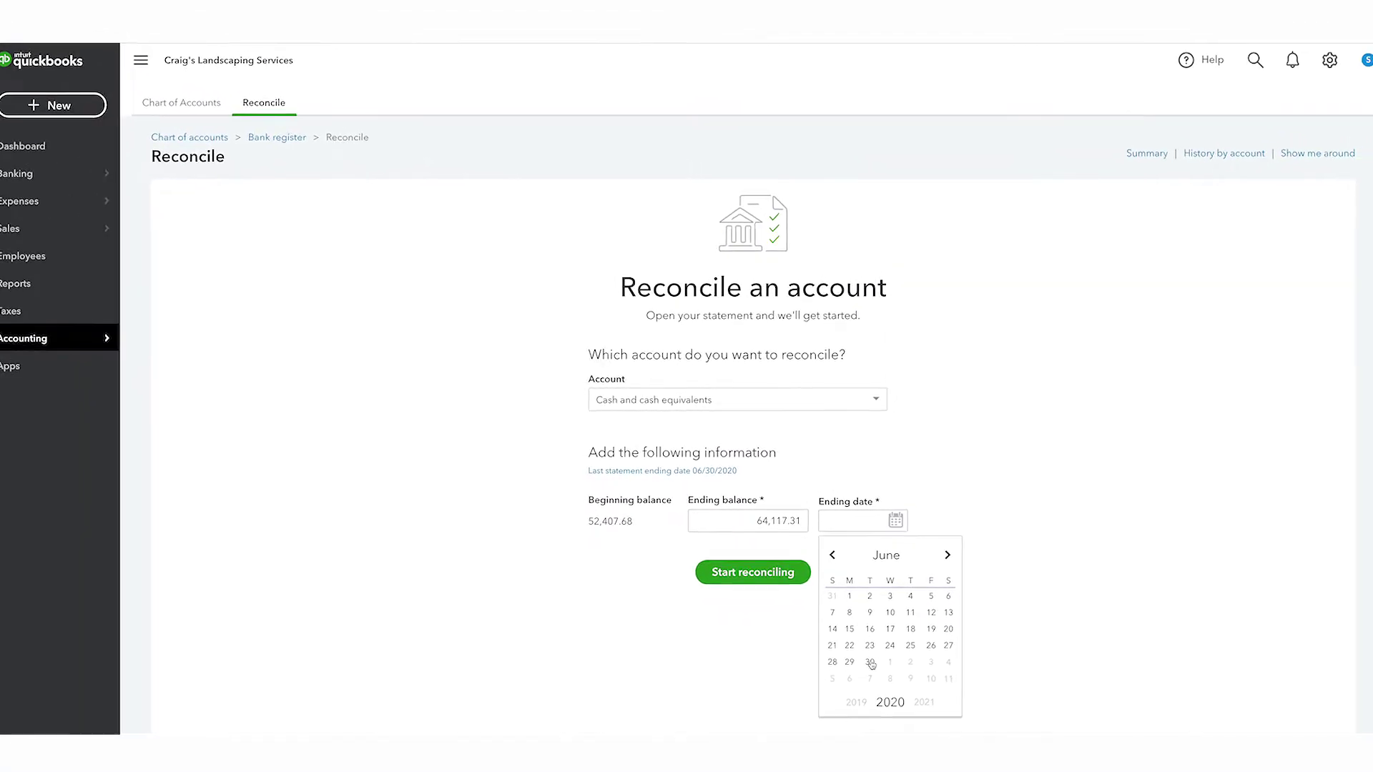
click(871, 669)
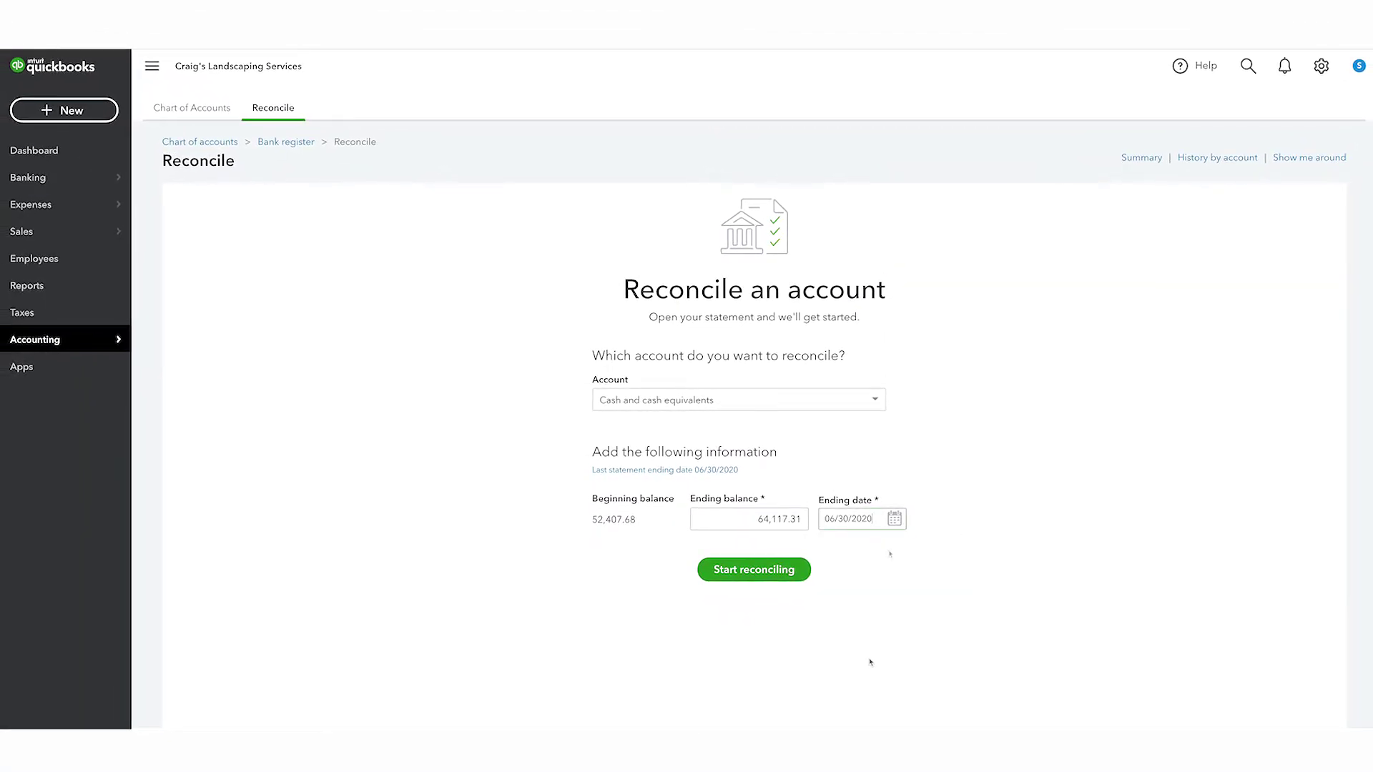
click(770, 576)
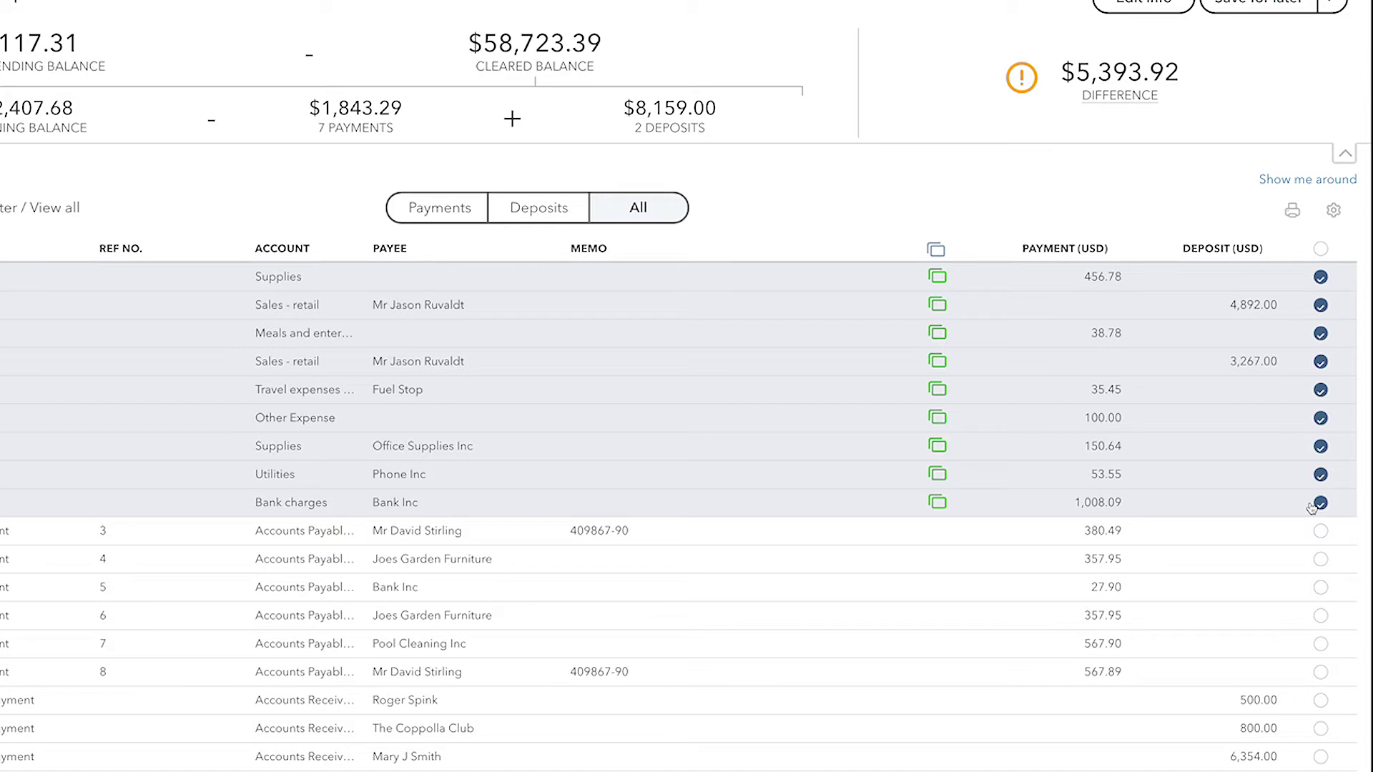
mouse_move(944, 510)
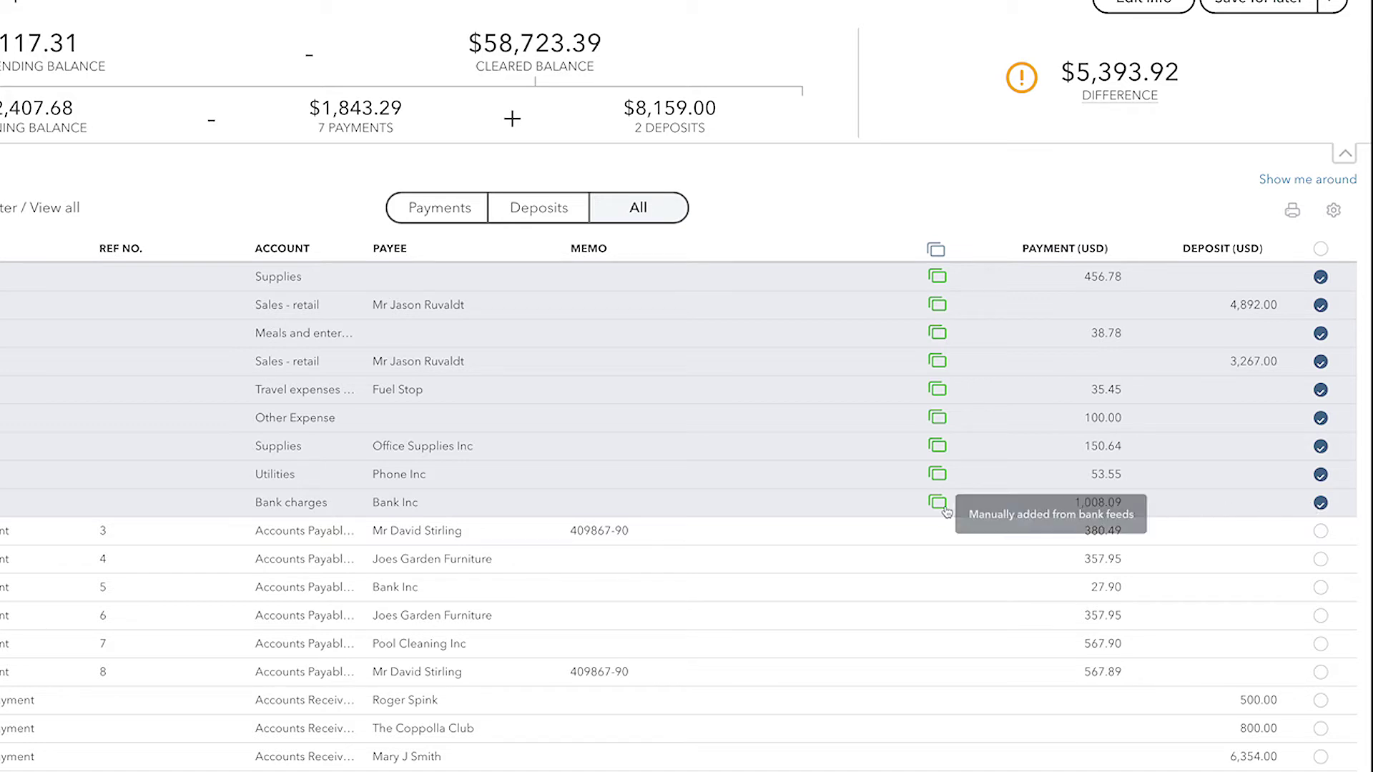
Clear the six bill payments: 380.49, 357.95, 27.90, 357.95, 567.90 and 567.89.
click(1320, 532)
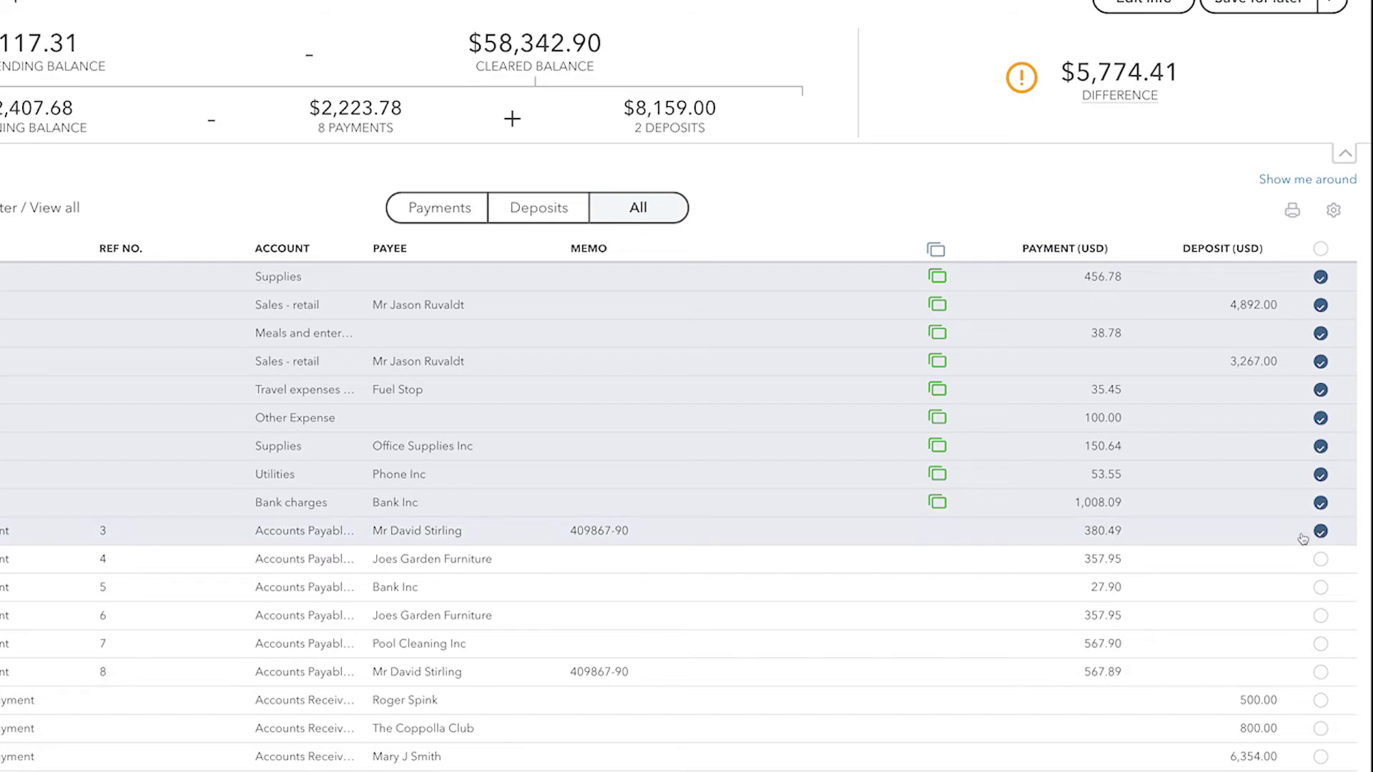
click(1320, 559)
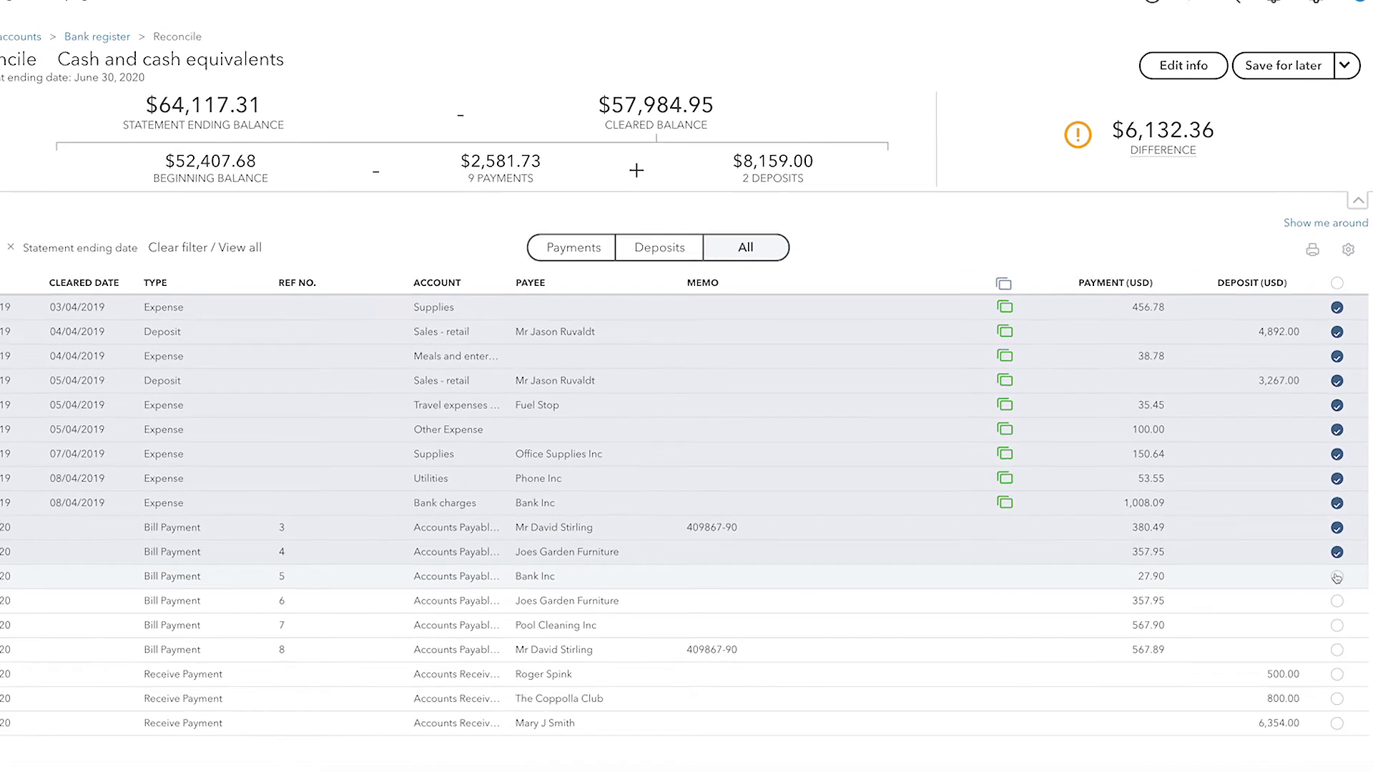
click(1336, 577)
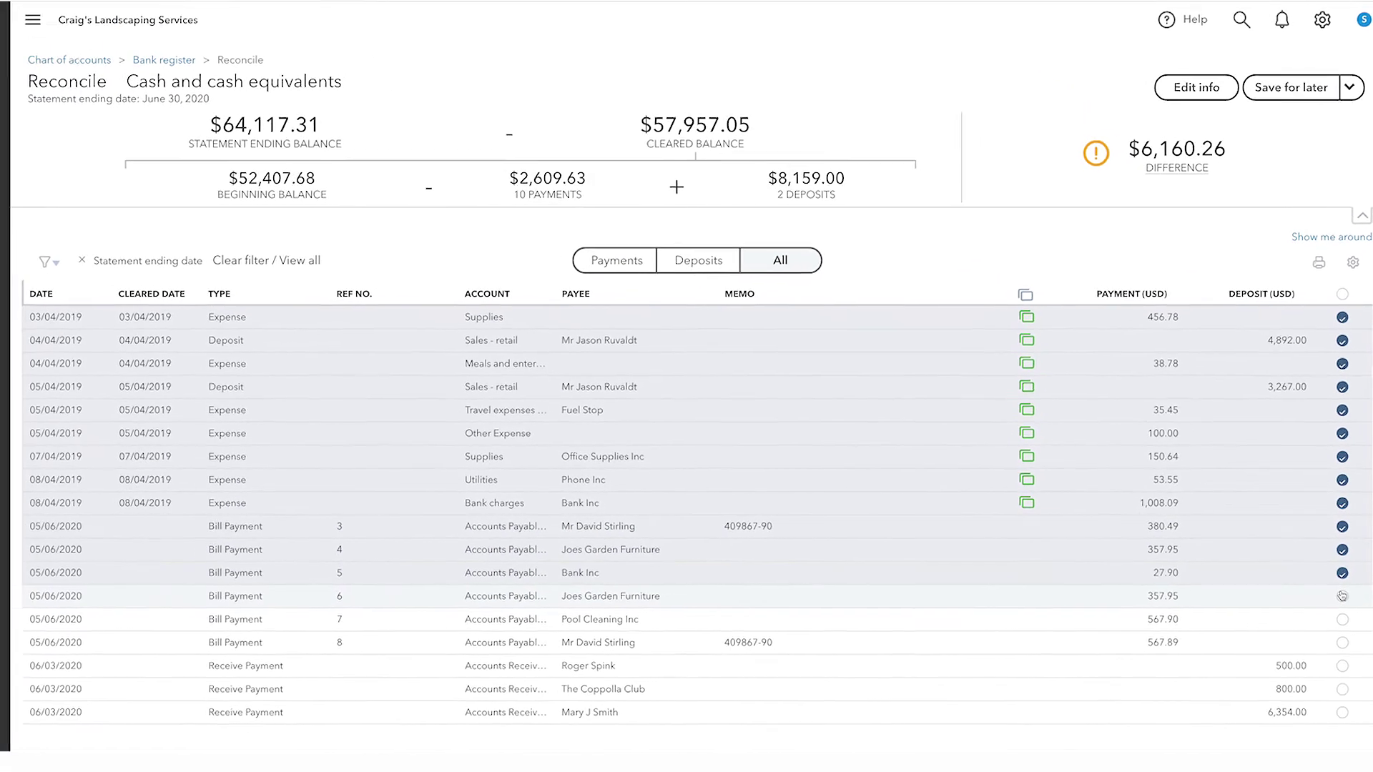
click(1336, 601)
click(1336, 625)
click(1336, 649)
Clear the 800.00 and 6,354.00 deposits, leaving the 500.00 deposit unticked.
click(1351, 652)
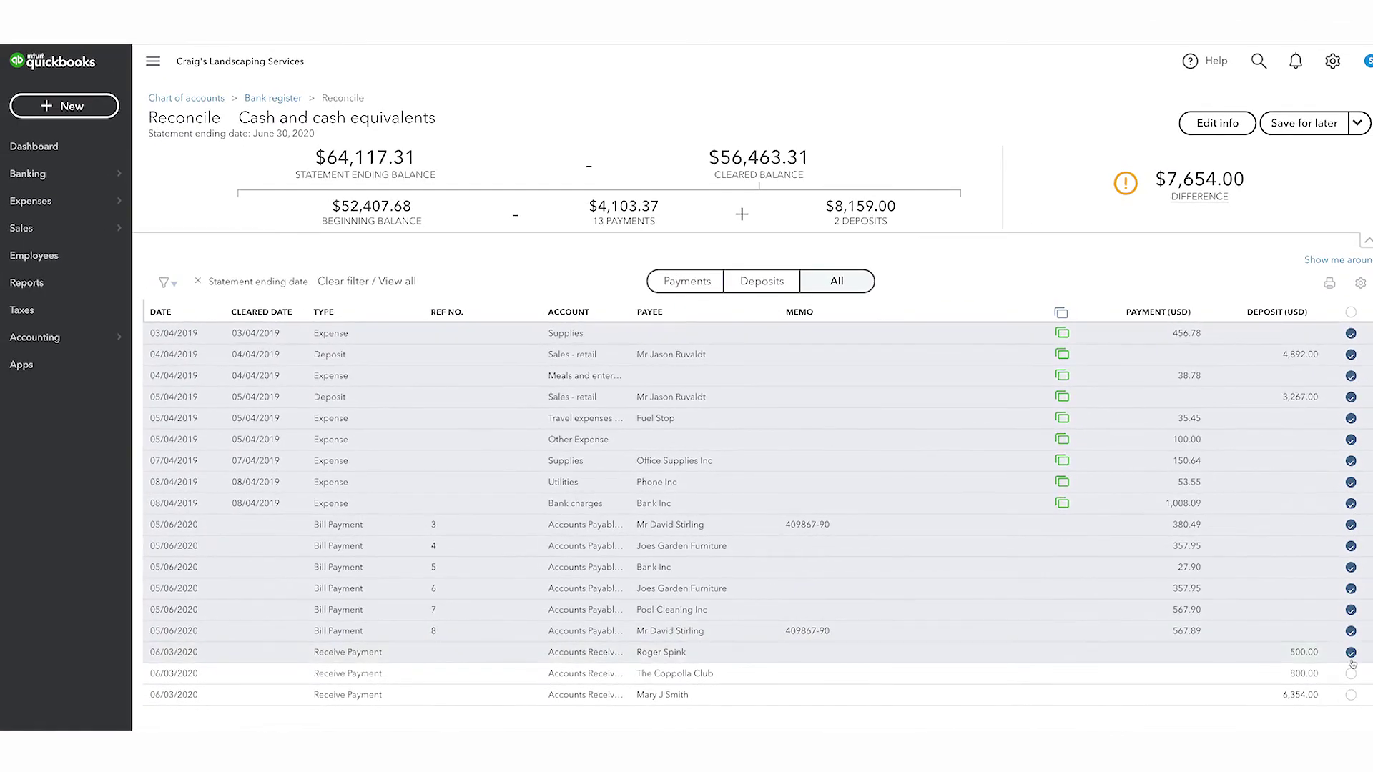
click(1351, 674)
click(1351, 695)
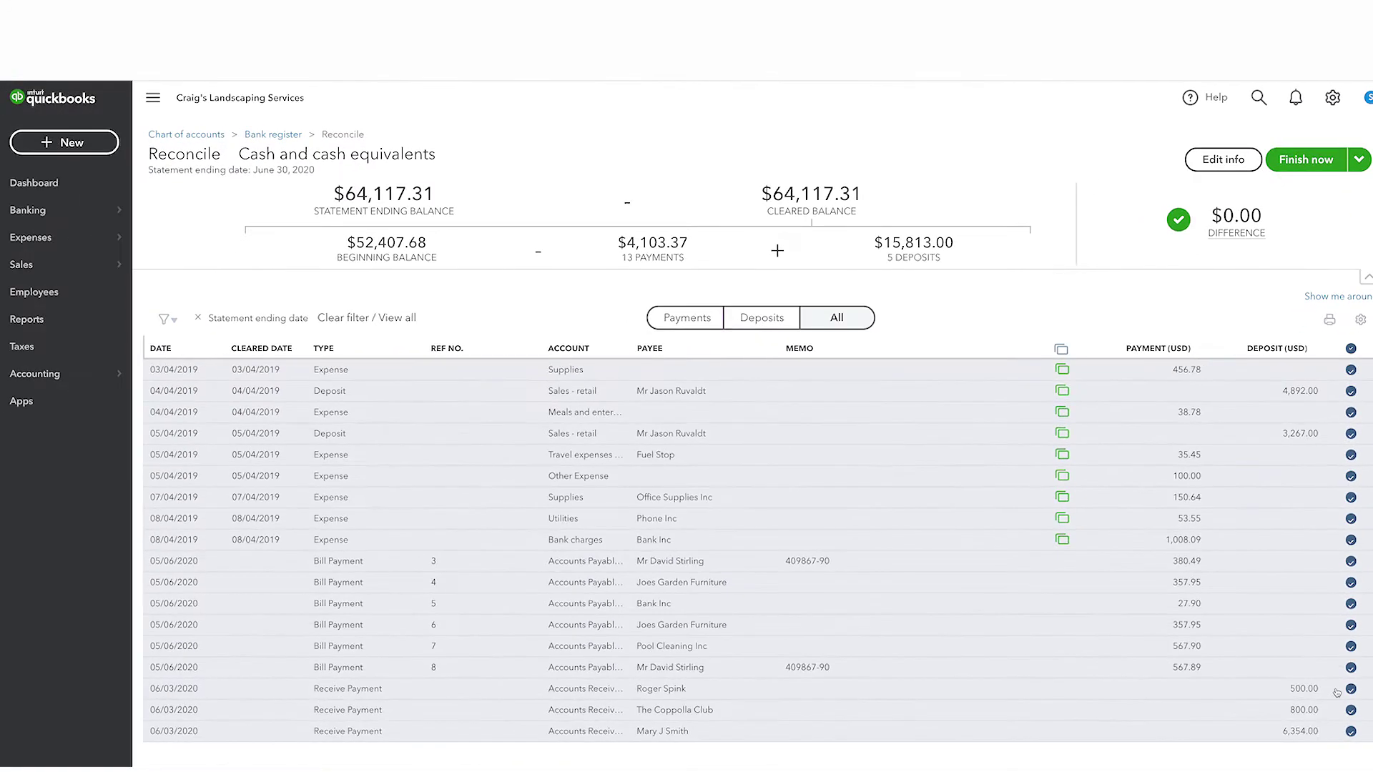
click(1350, 690)
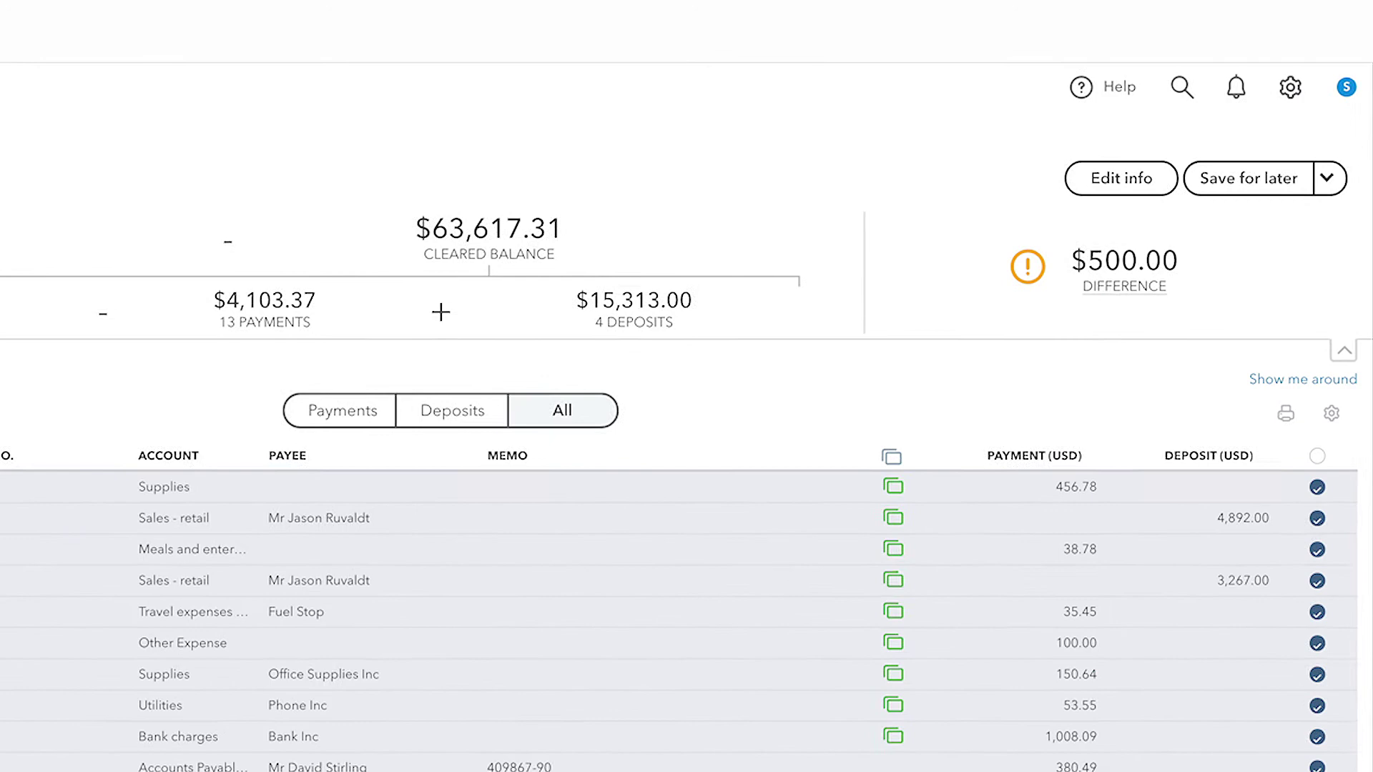
Check the statement details, attempt Finish now, then go back and re-clear the 500.00 deposit.
click(1120, 185)
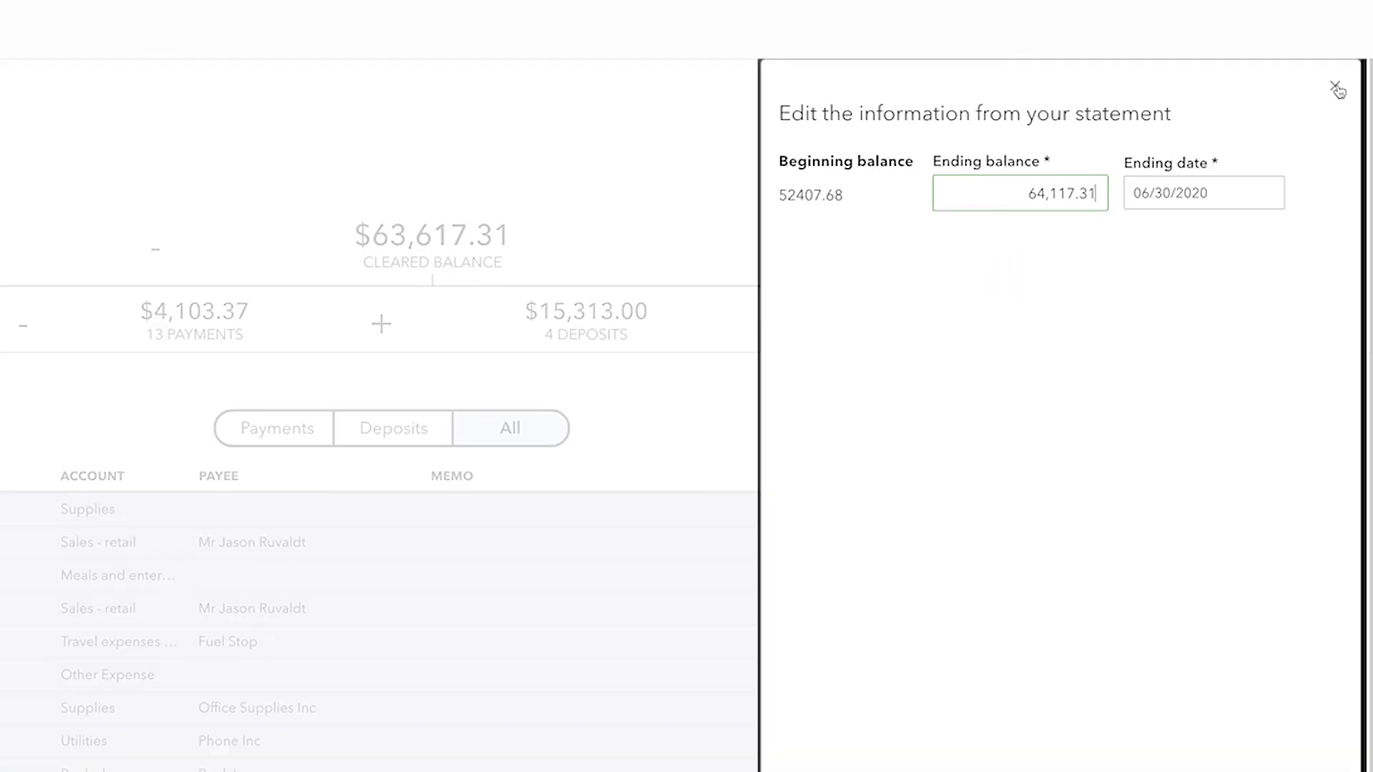
click(1336, 87)
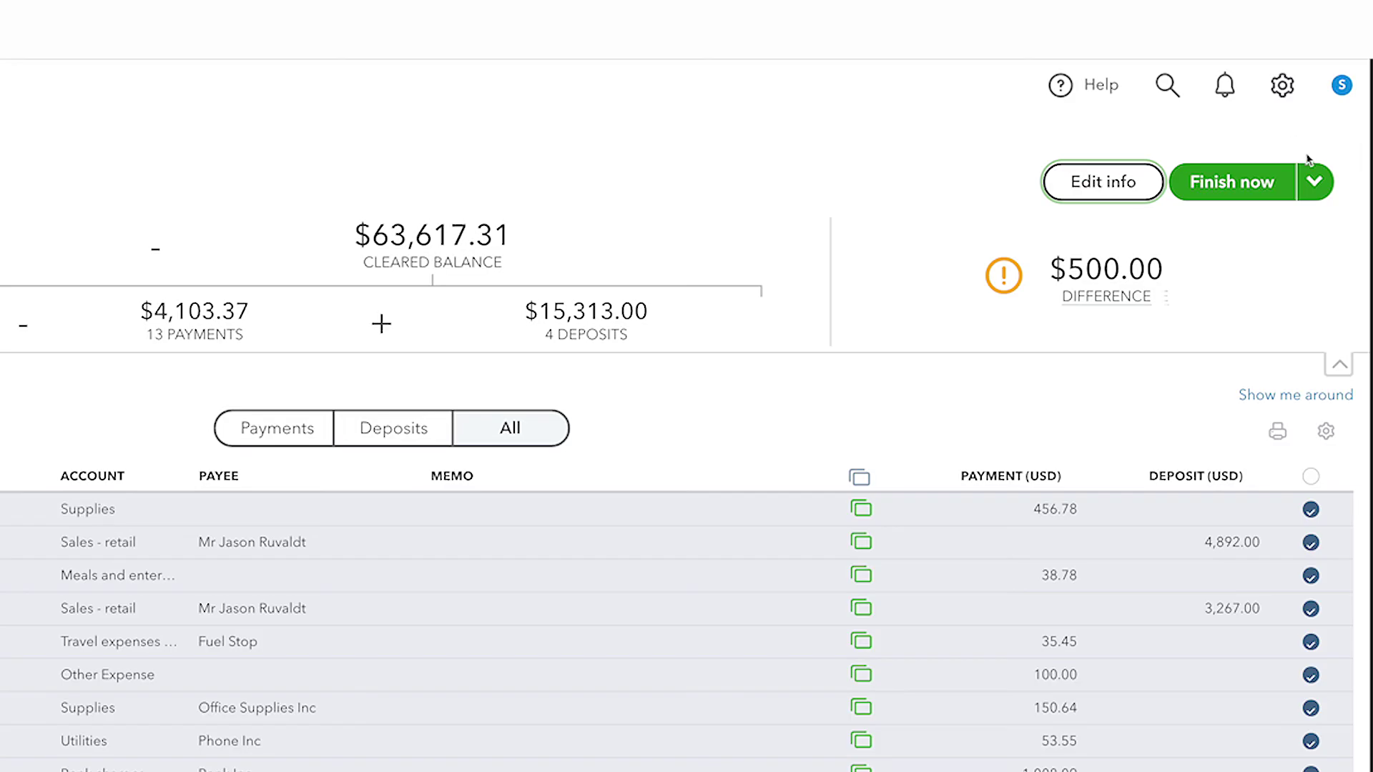
click(1314, 184)
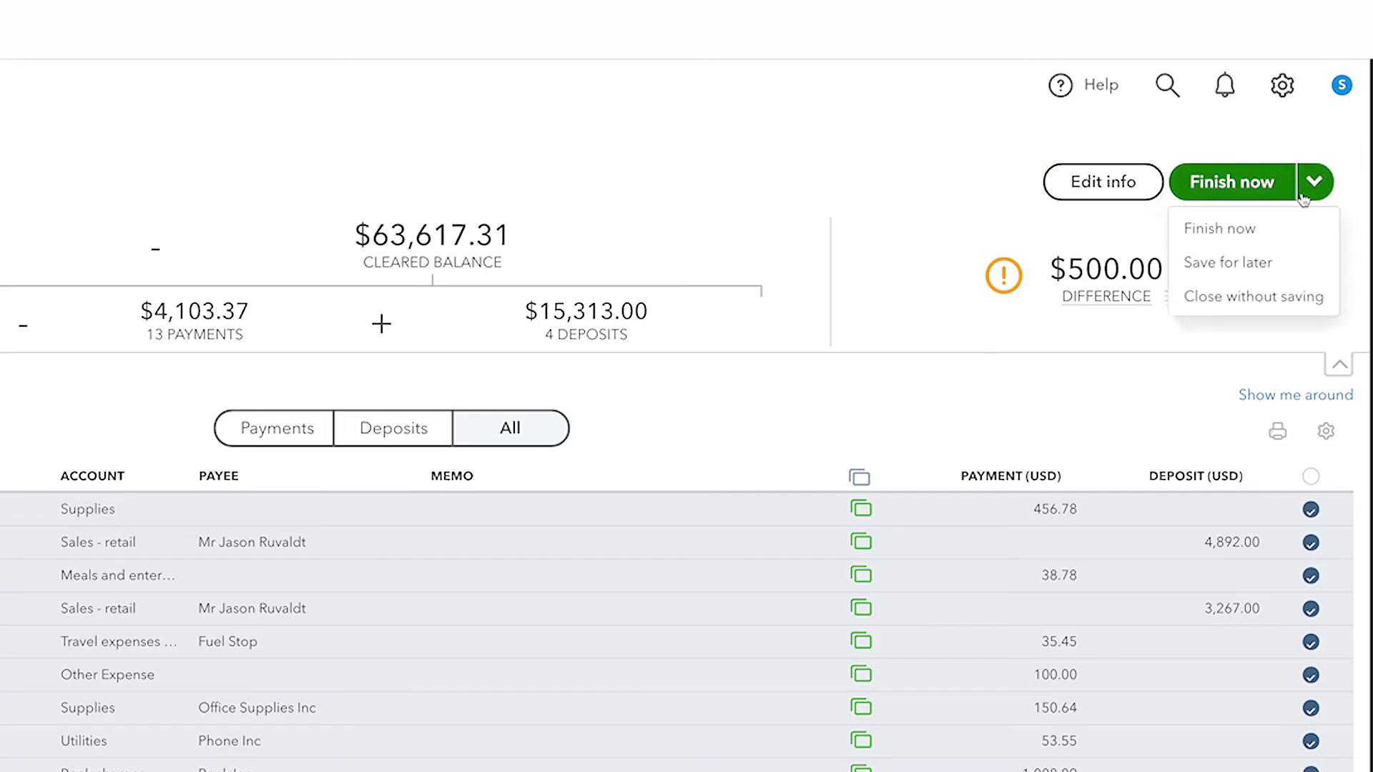
click(1247, 231)
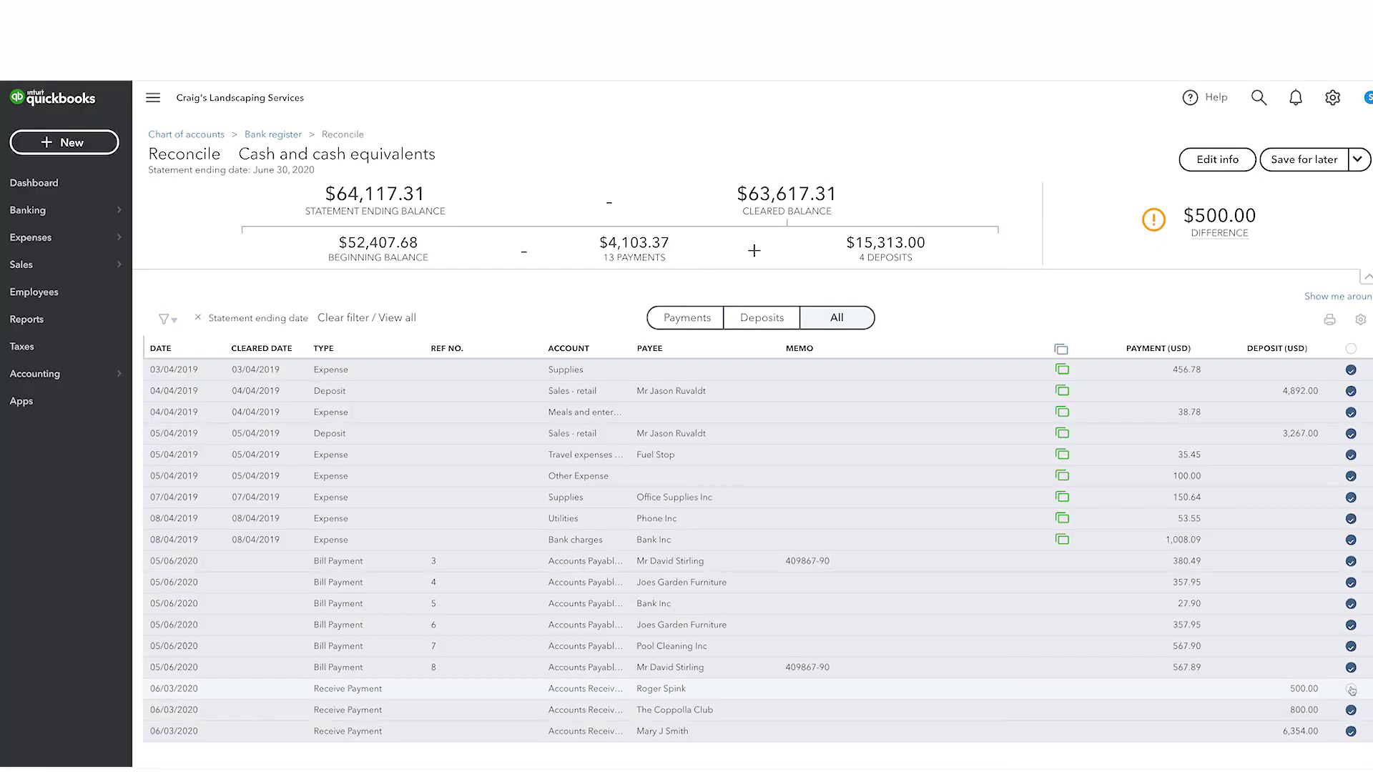
click(1351, 688)
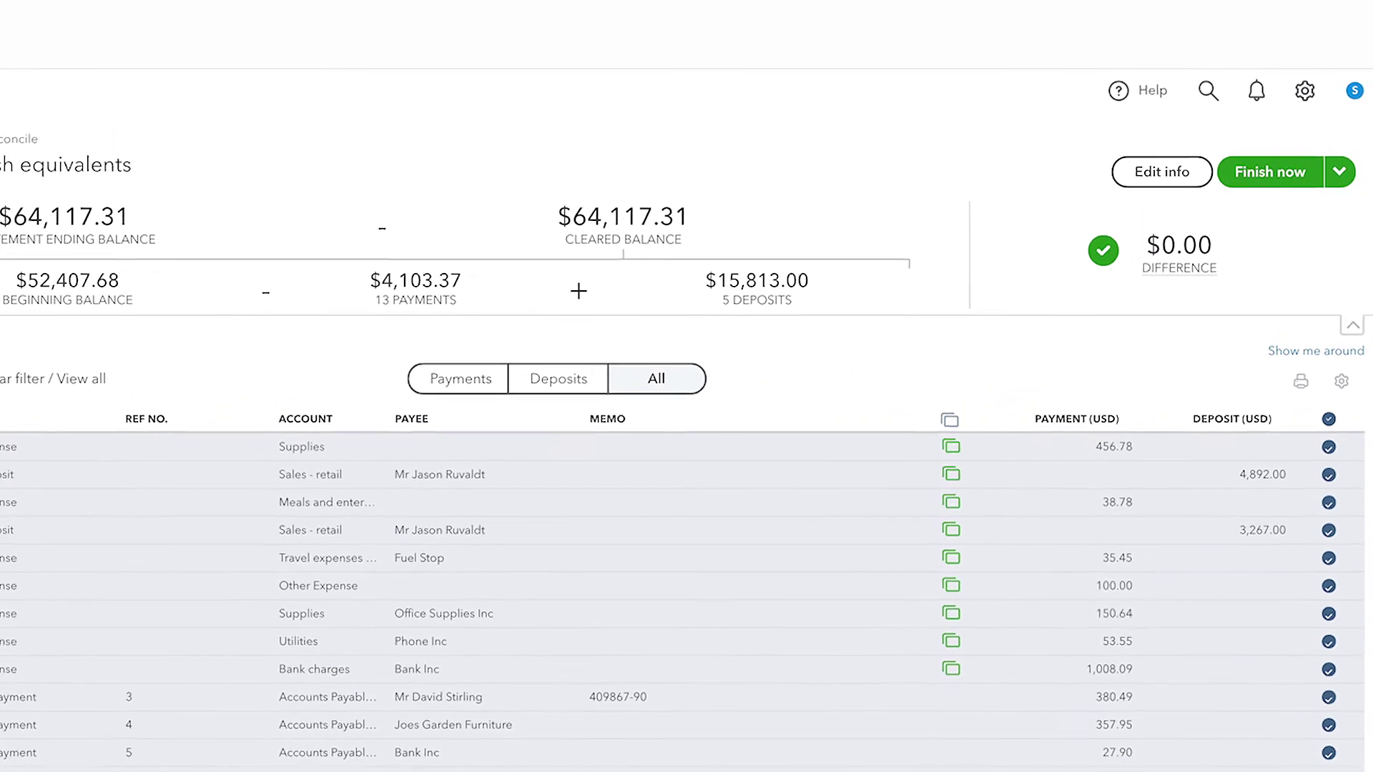
Finish the reconciliation and view it in History by account with the 64,117.31 ending balance.
click(1340, 171)
click(1253, 229)
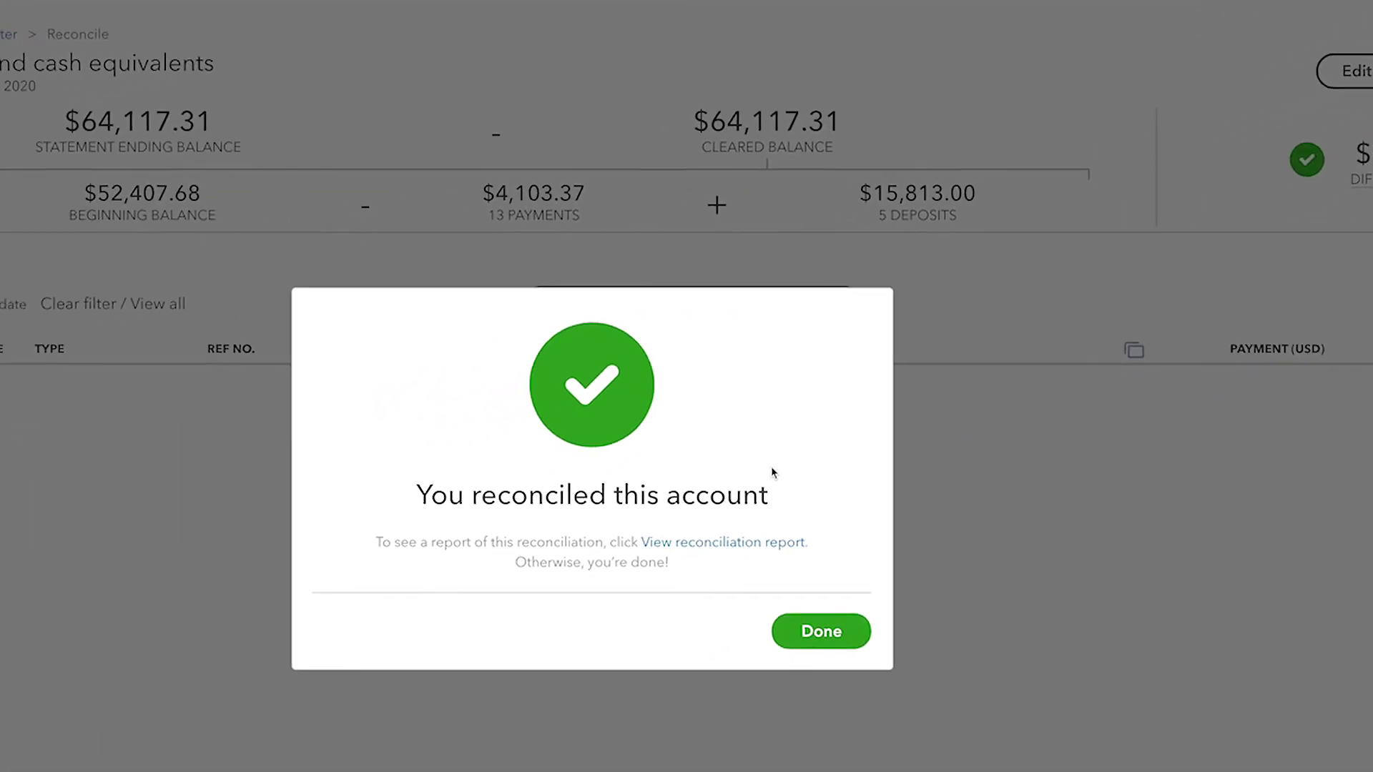
click(916, 582)
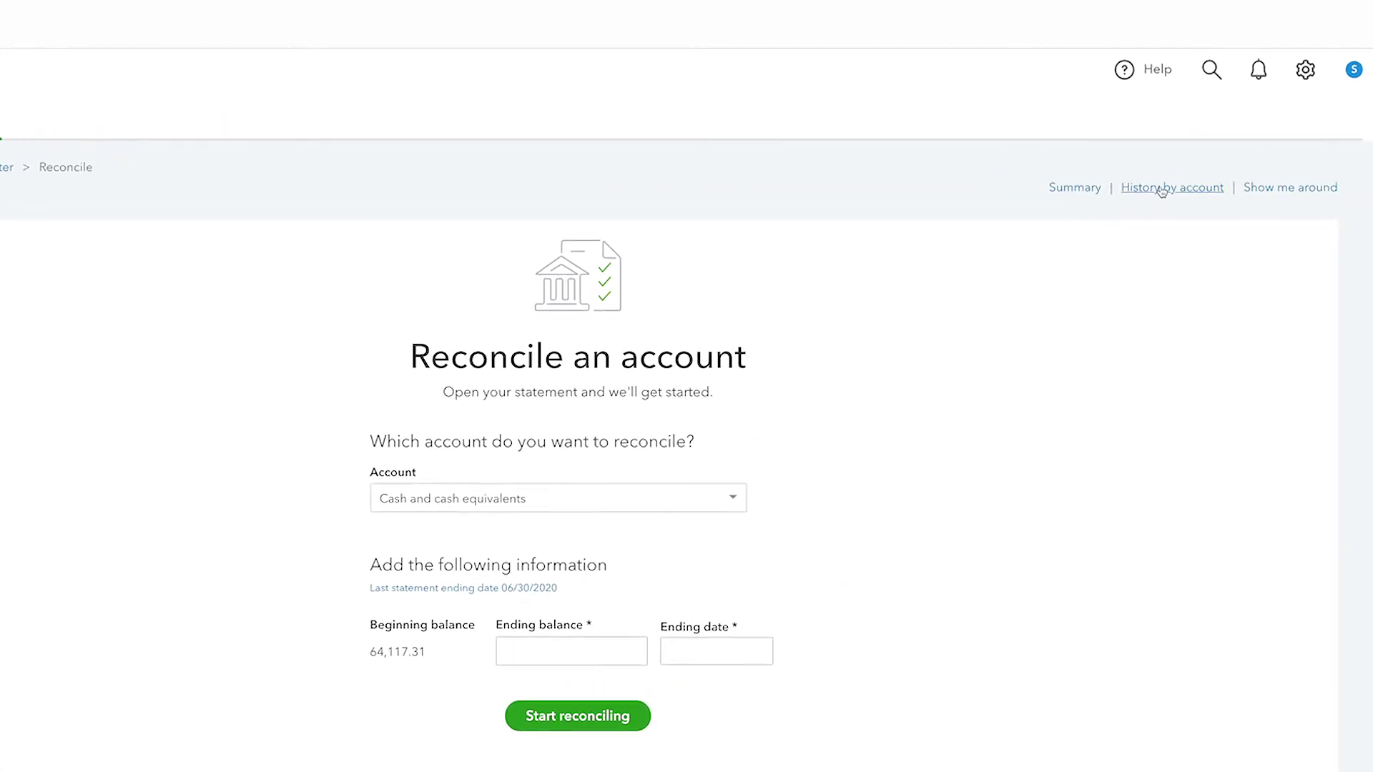
click(1139, 202)
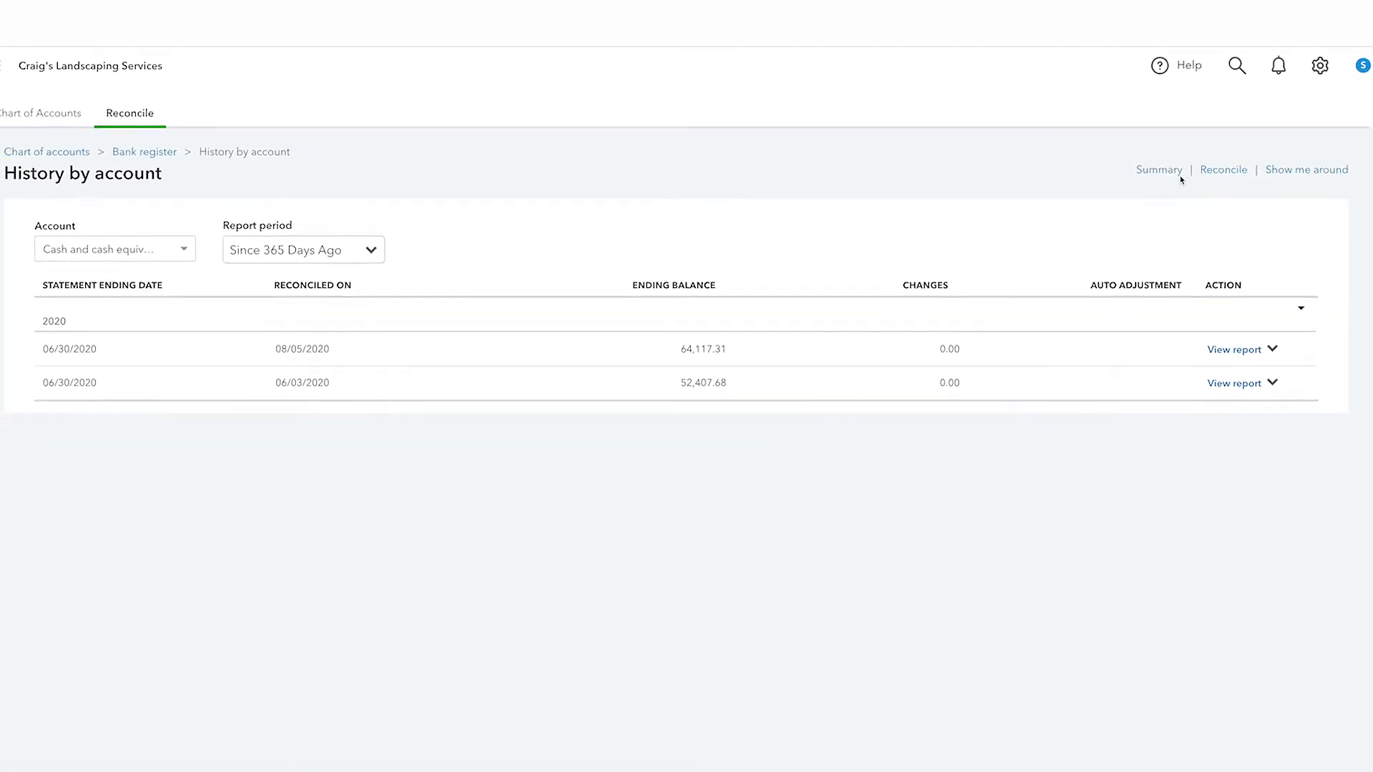